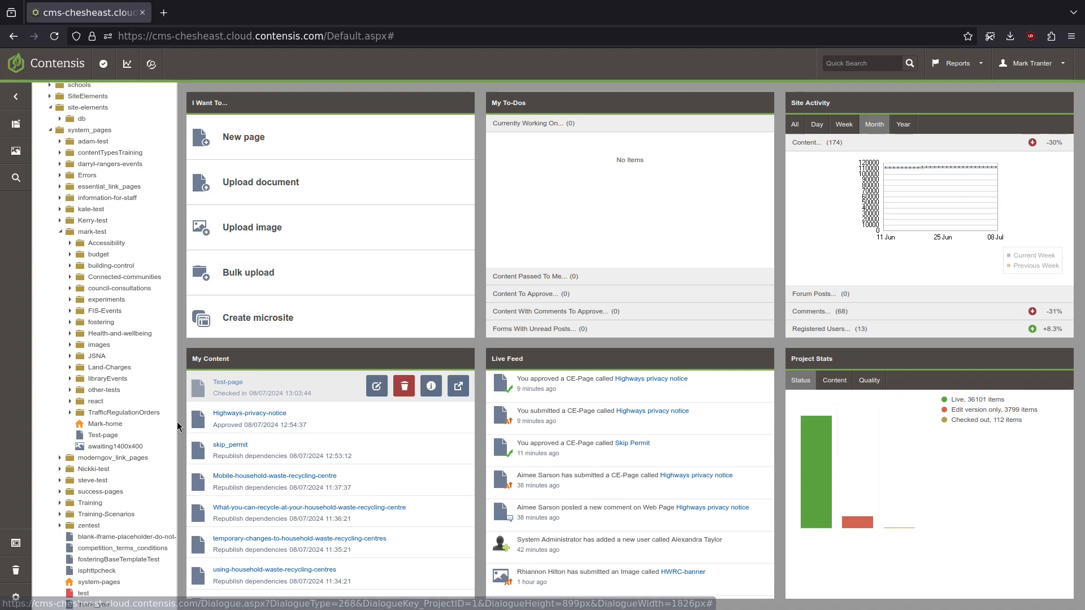
Open Test-page in the mark-test folder for editing and place the cursor in its side panel, full-width and main sections in turn.
right_click(111, 438)
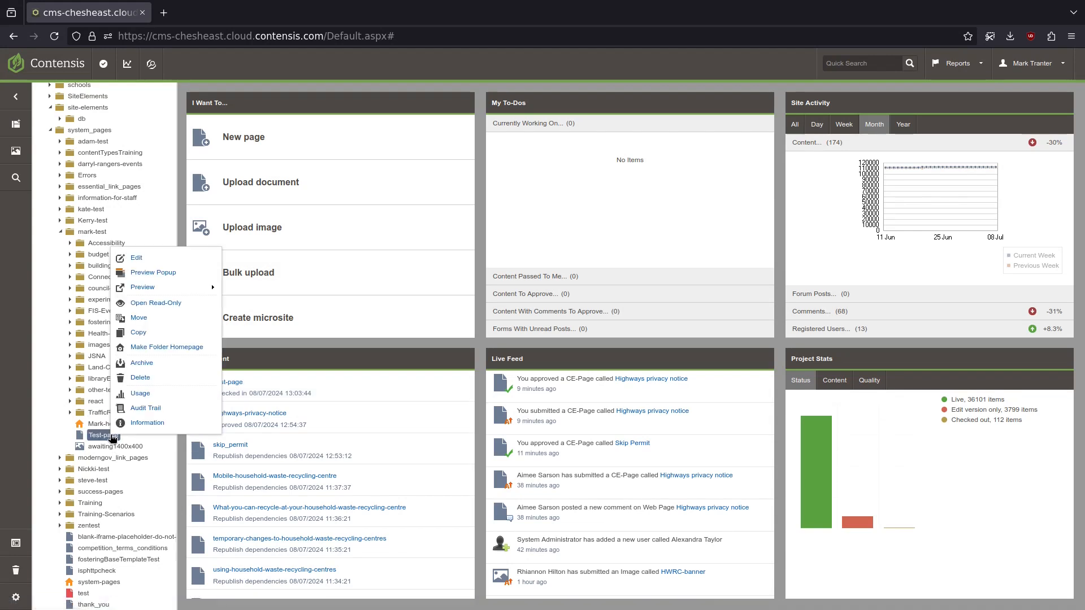
click(162, 261)
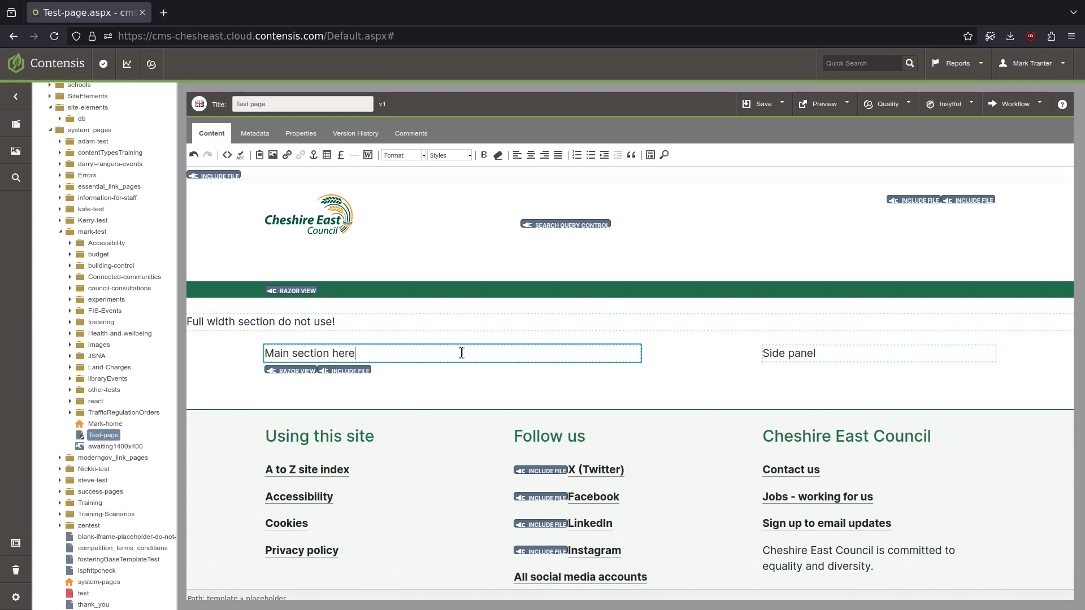
click(825, 354)
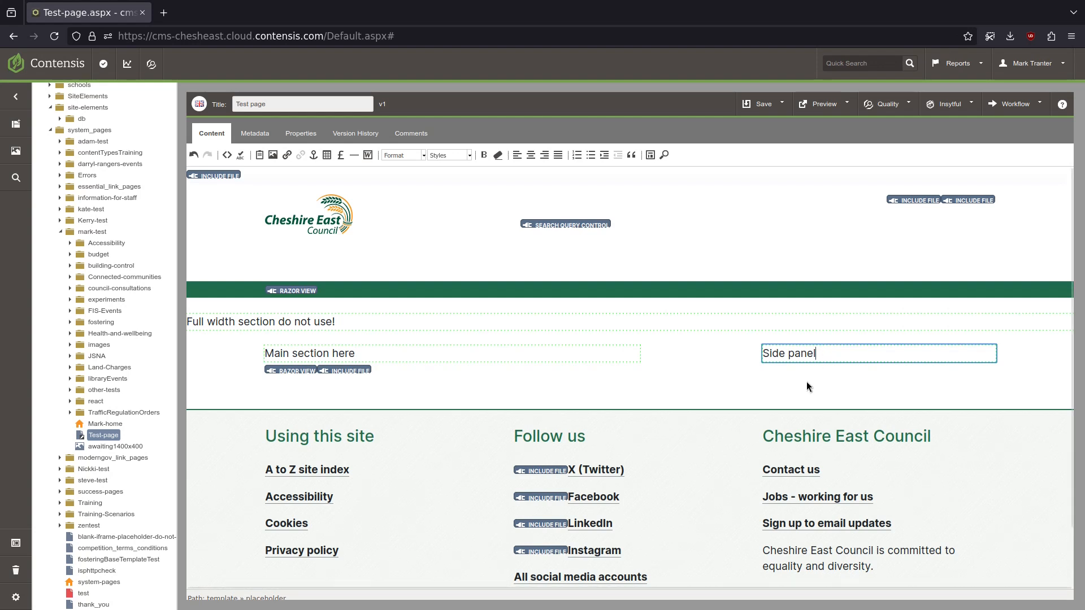
click(415, 322)
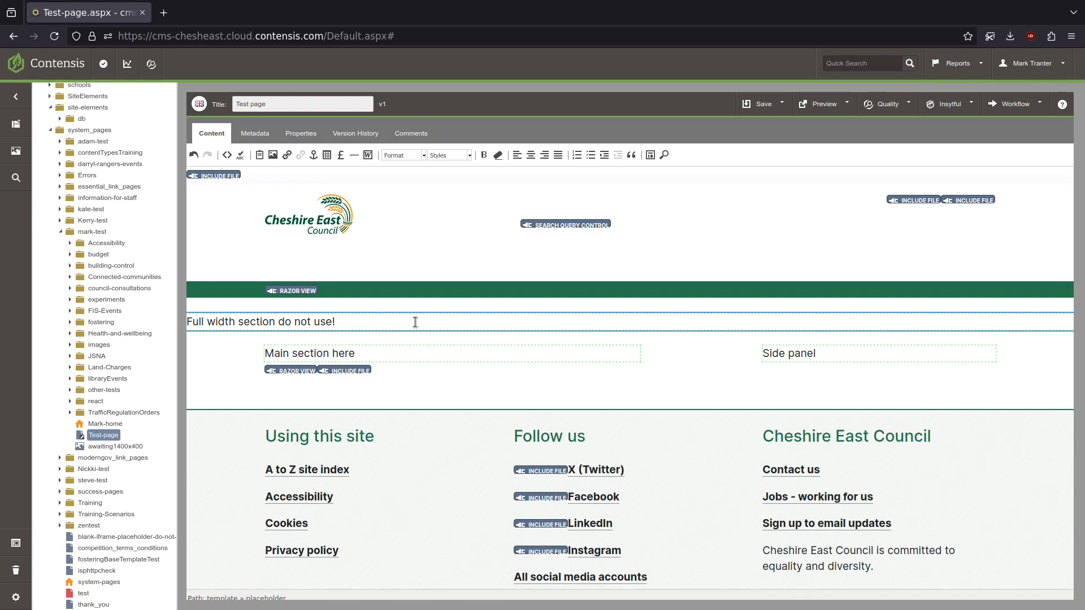
click(411, 355)
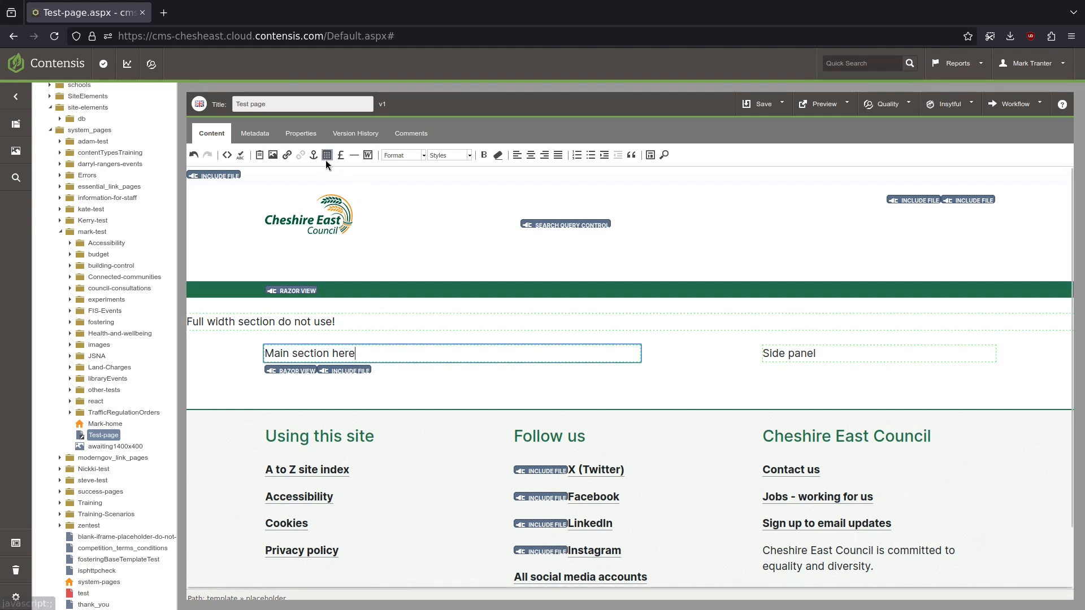
Preview the page, expand and collapse the "Can we improve this page?" section, and close the preview.
click(814, 105)
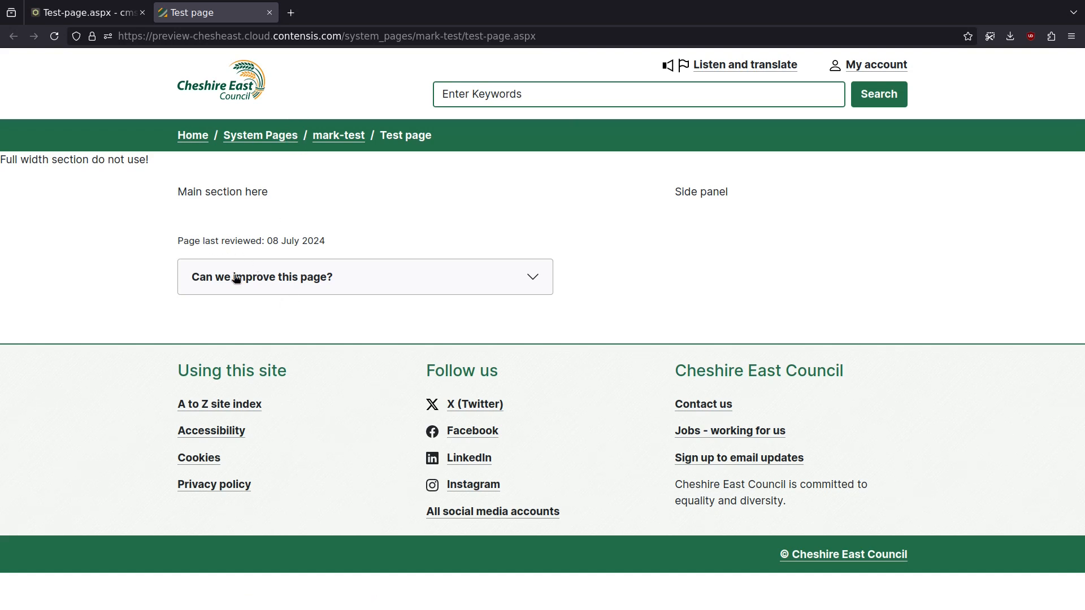
click(272, 289)
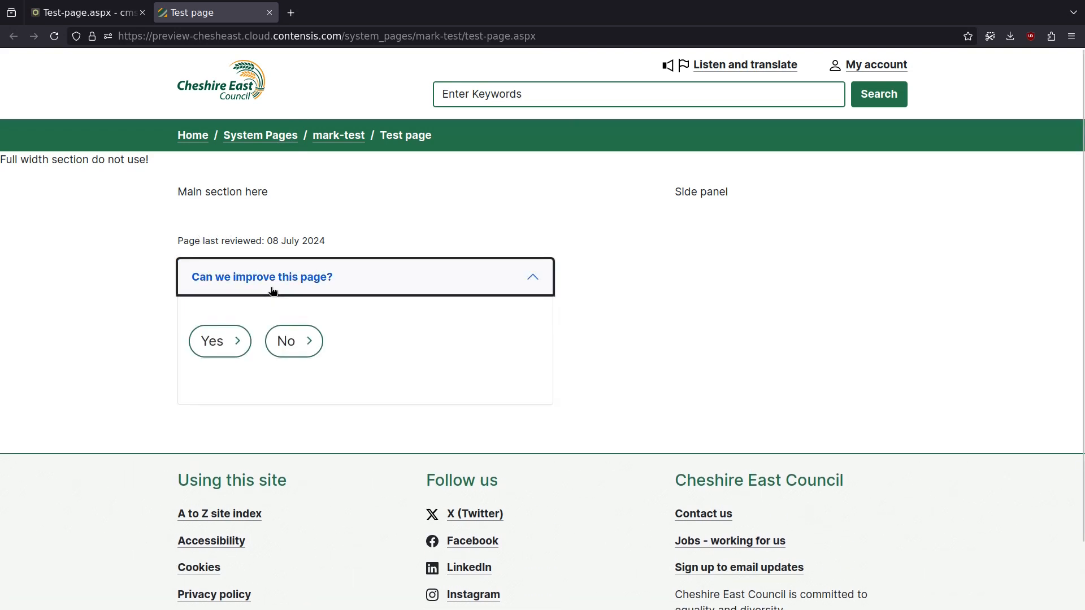
click(270, 282)
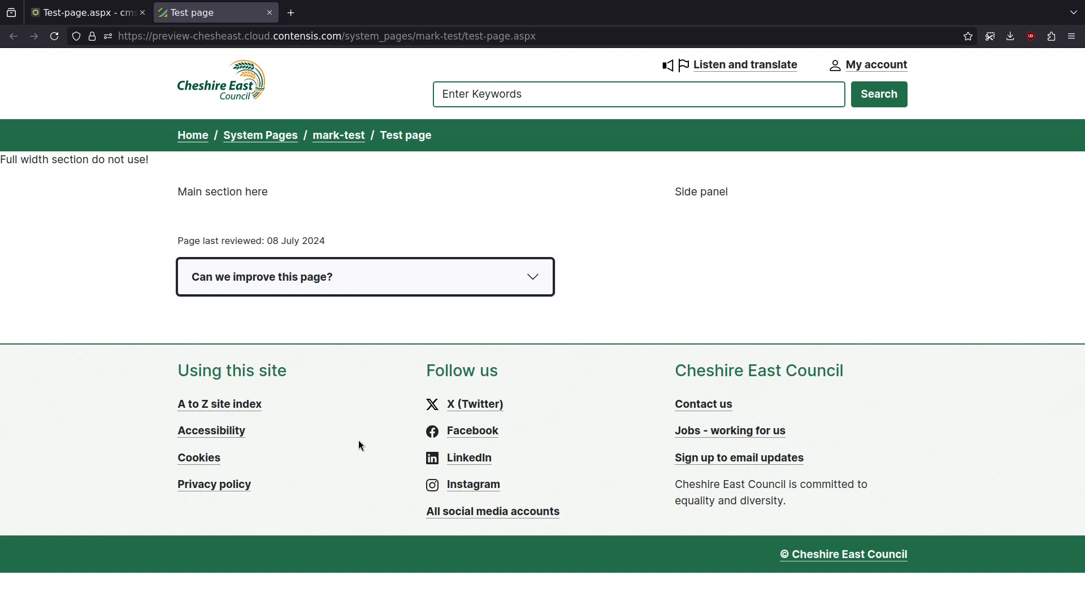
key(alt)
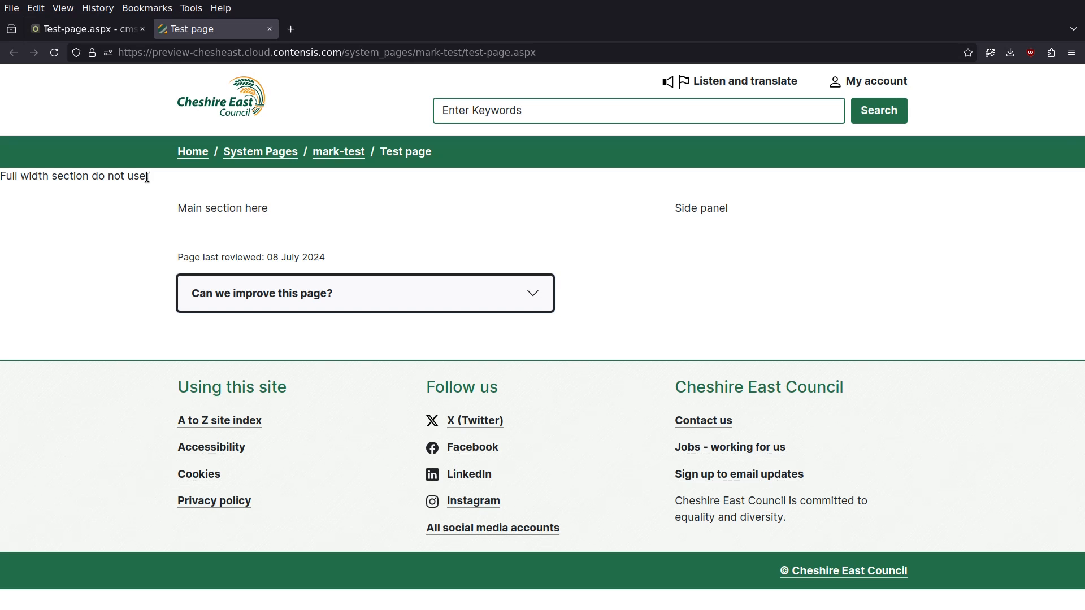
key(ctrl+w)
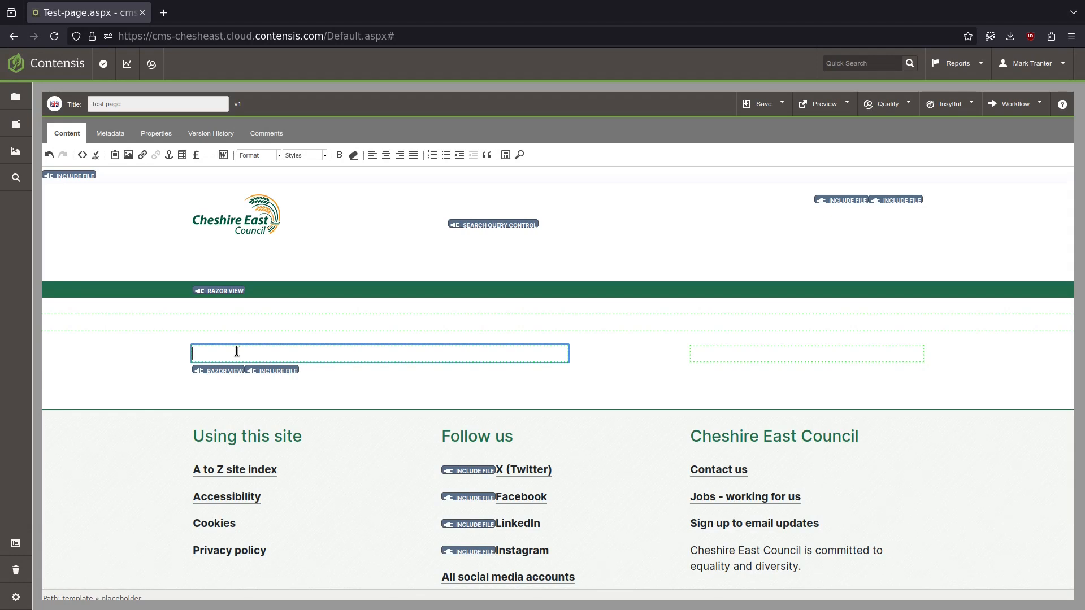
Enter "Page heading" in the main section and format it as Heading 1.
text(Page heading)
drag(275, 354, 179, 353)
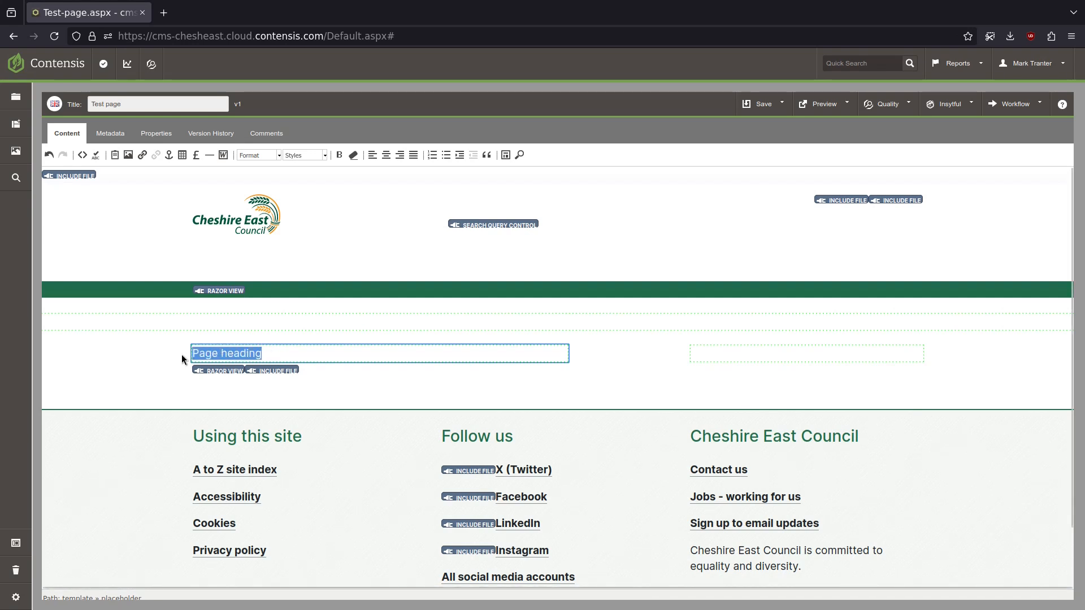
click(280, 154)
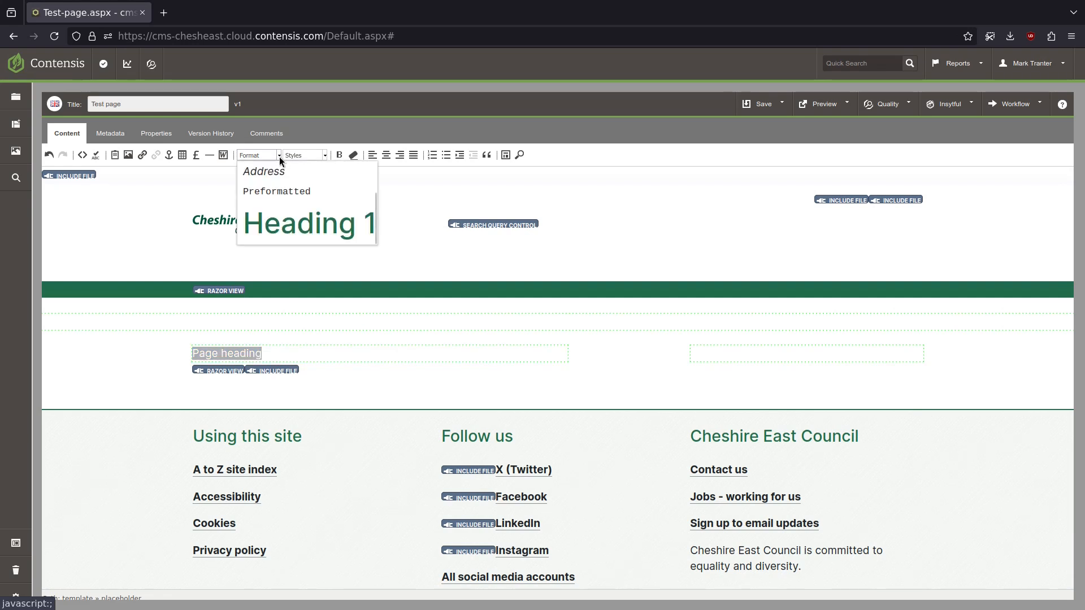
click(273, 223)
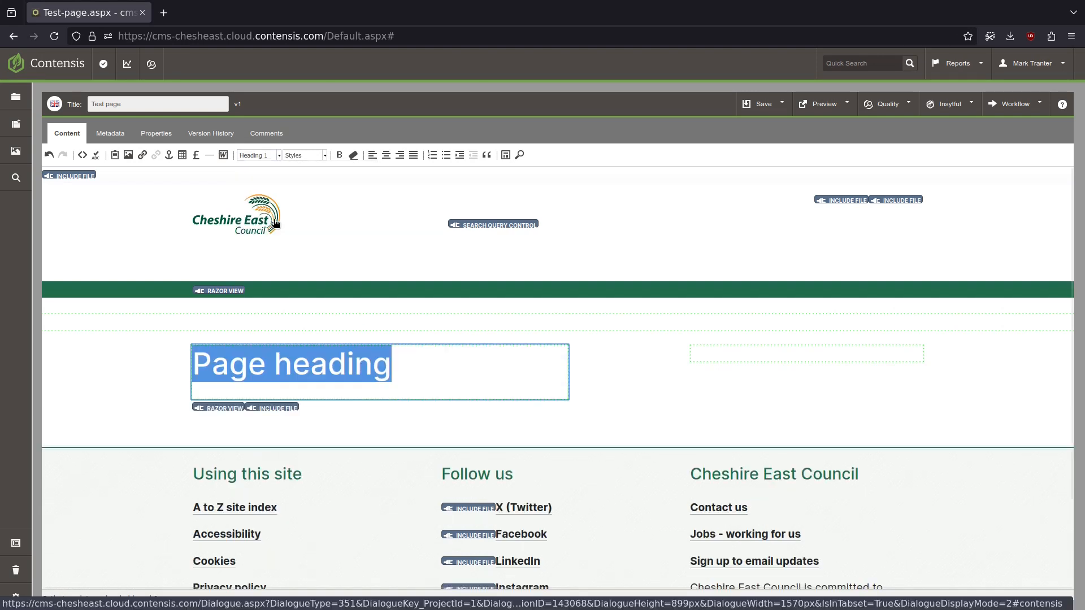
click(411, 384)
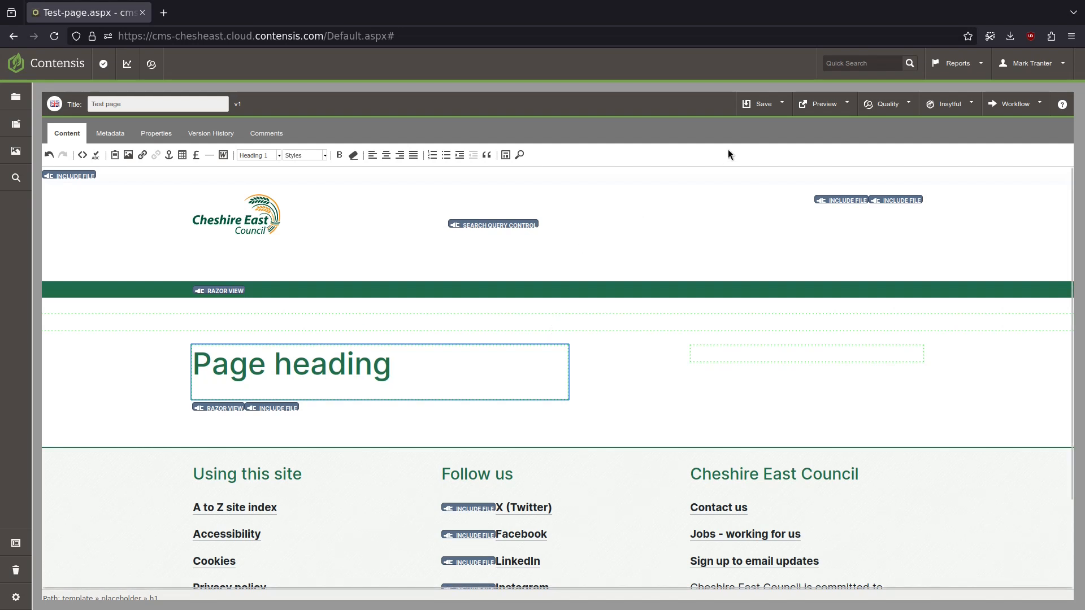
Save the page, check it in the browser preview, and return to the editor.
click(754, 106)
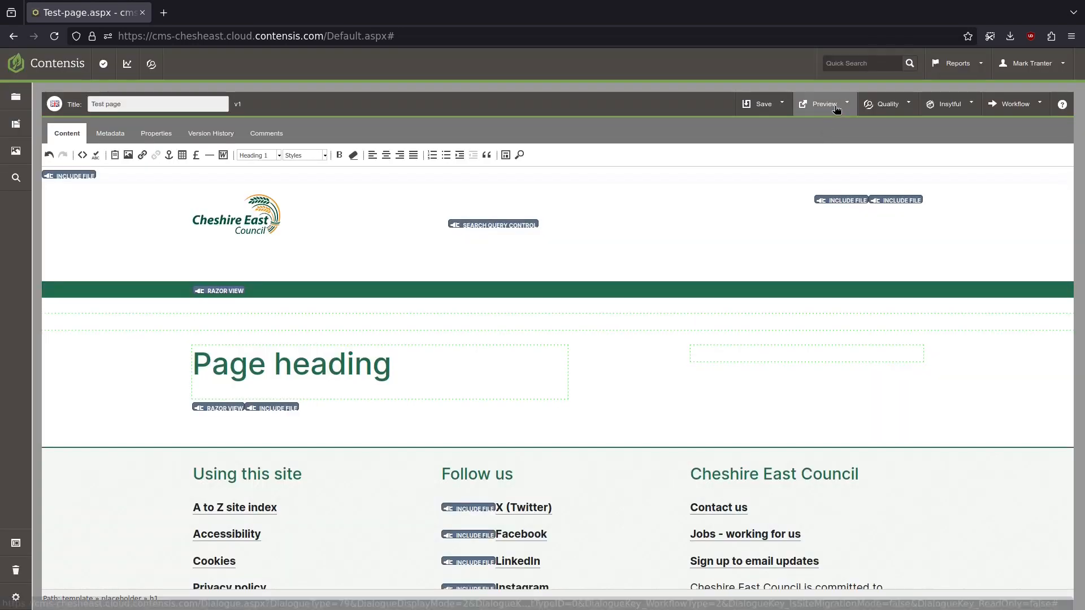
click(827, 106)
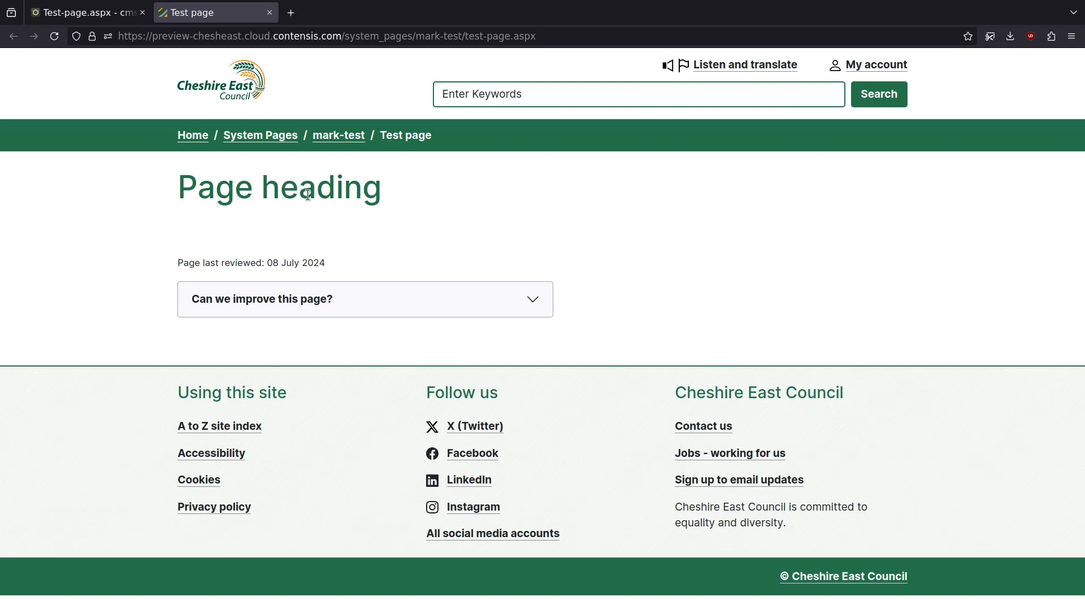
click(99, 13)
Add the paragraphs "Some text", "sub-heading", "some text" and "further subheading" below the page heading, and format "sub-heading" as Heading 2.
click(407, 367)
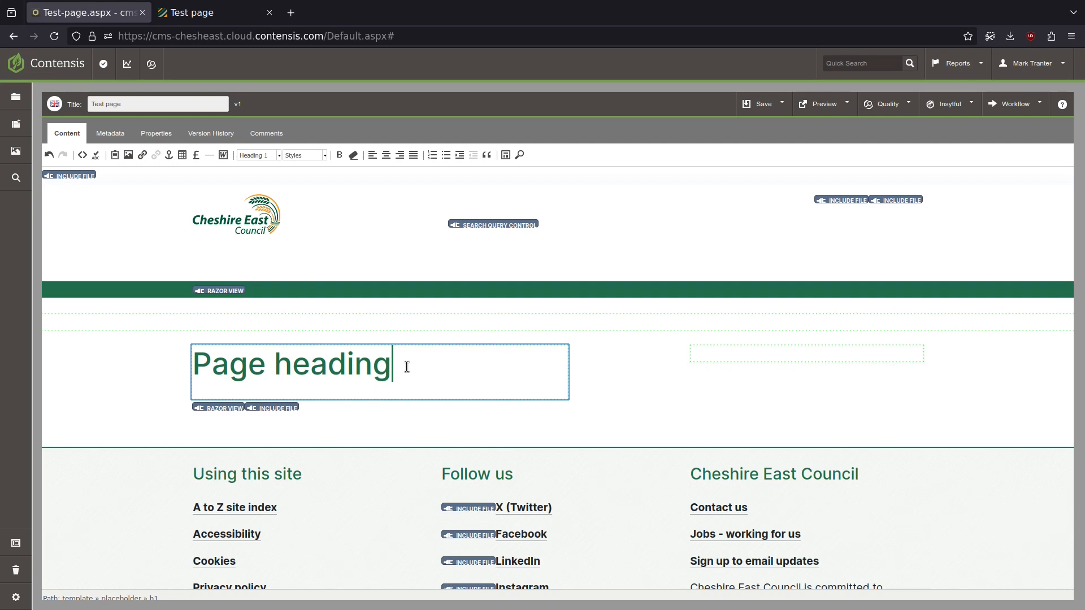
text(Some text sub-heading some text further subheading)
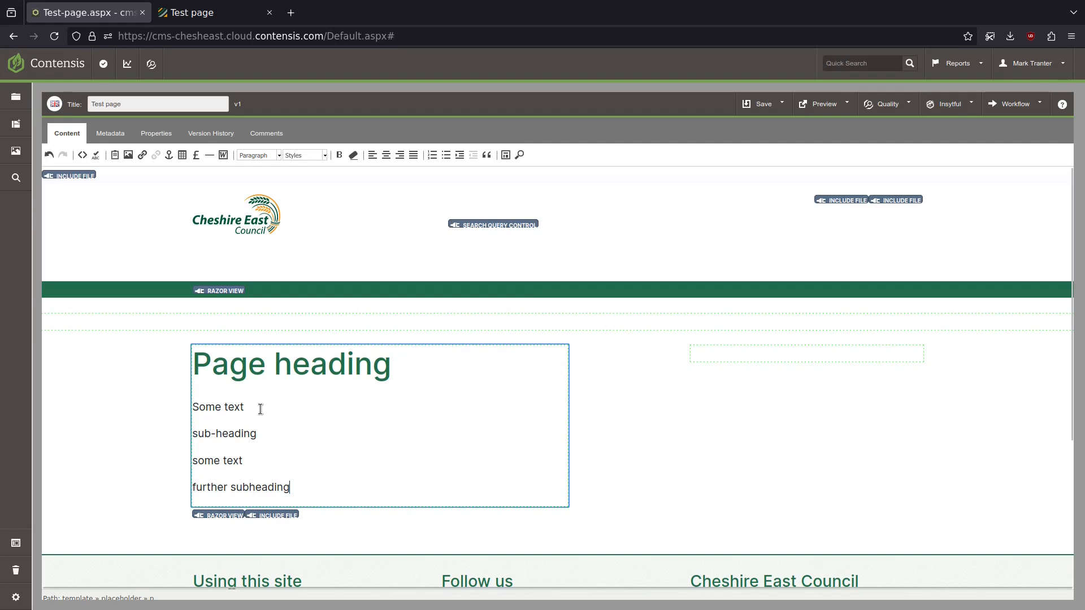
drag(255, 433, 186, 439)
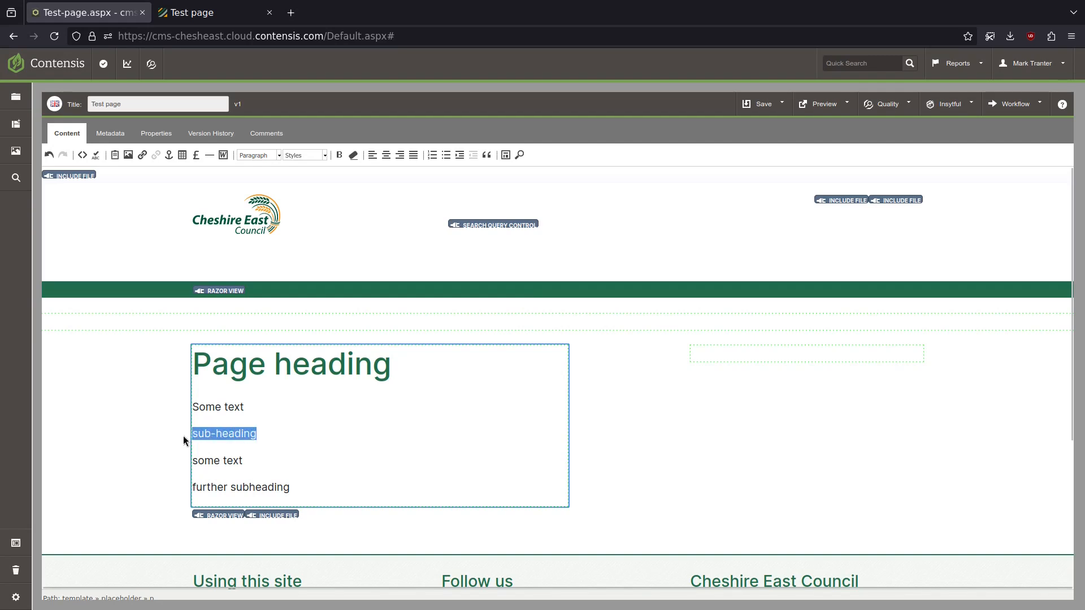
click(278, 155)
scroll(289, 205, down, 2)
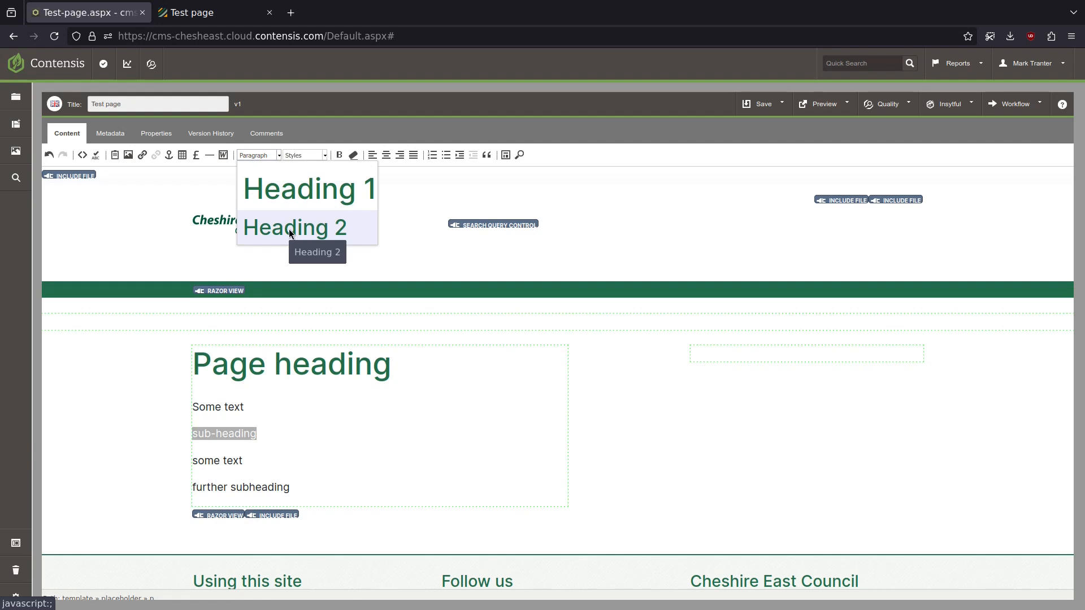
click(289, 229)
Format "further subheading" as Heading 3, check the page in the browser preview, and close the preview.
click(303, 504)
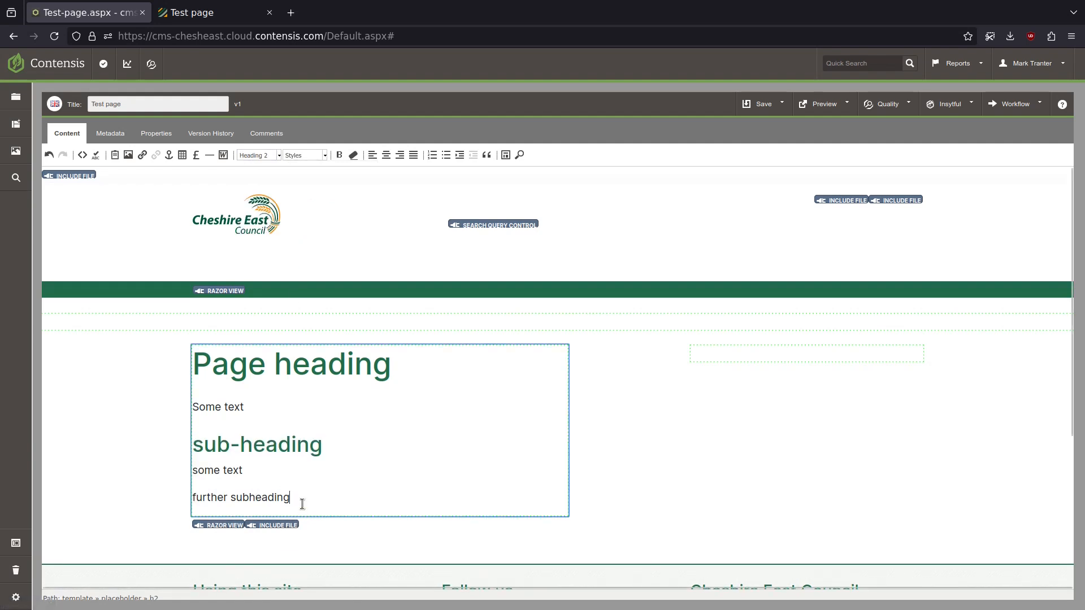
drag(288, 497, 192, 501)
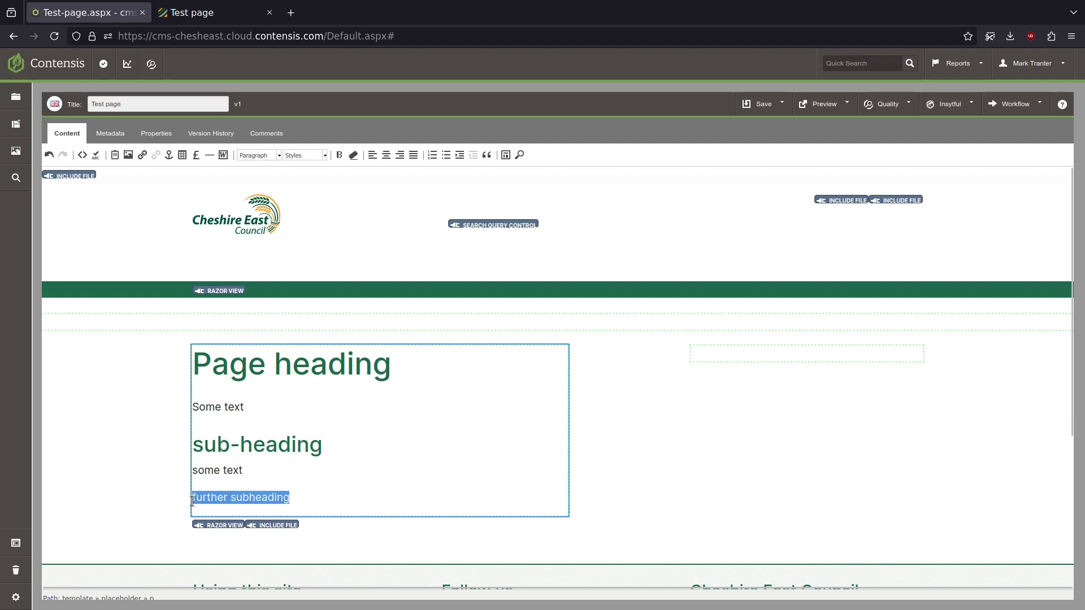
click(277, 154)
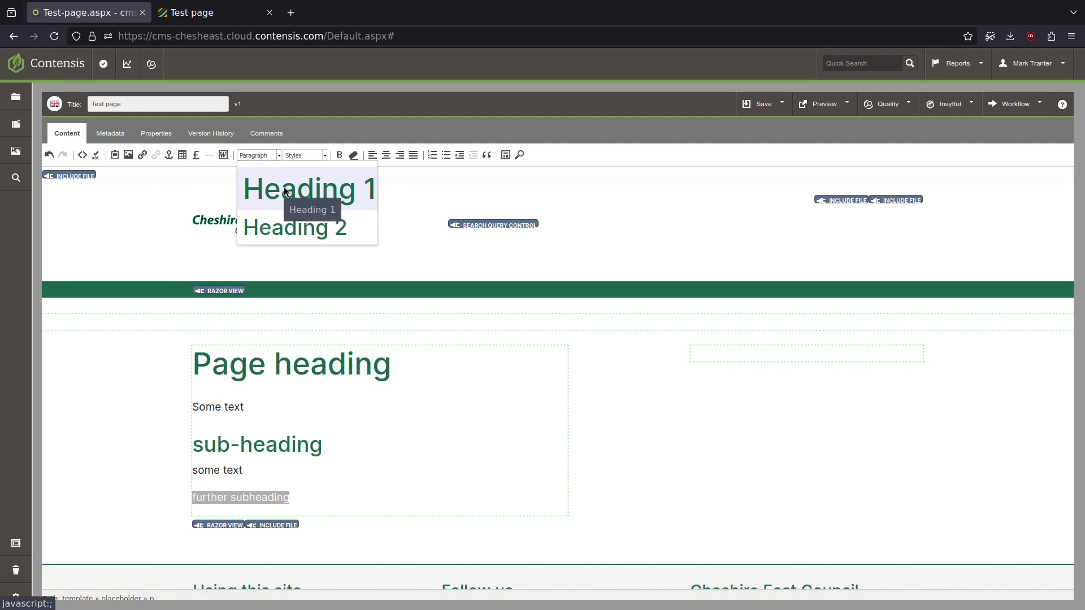
scroll(286, 192, down, 1)
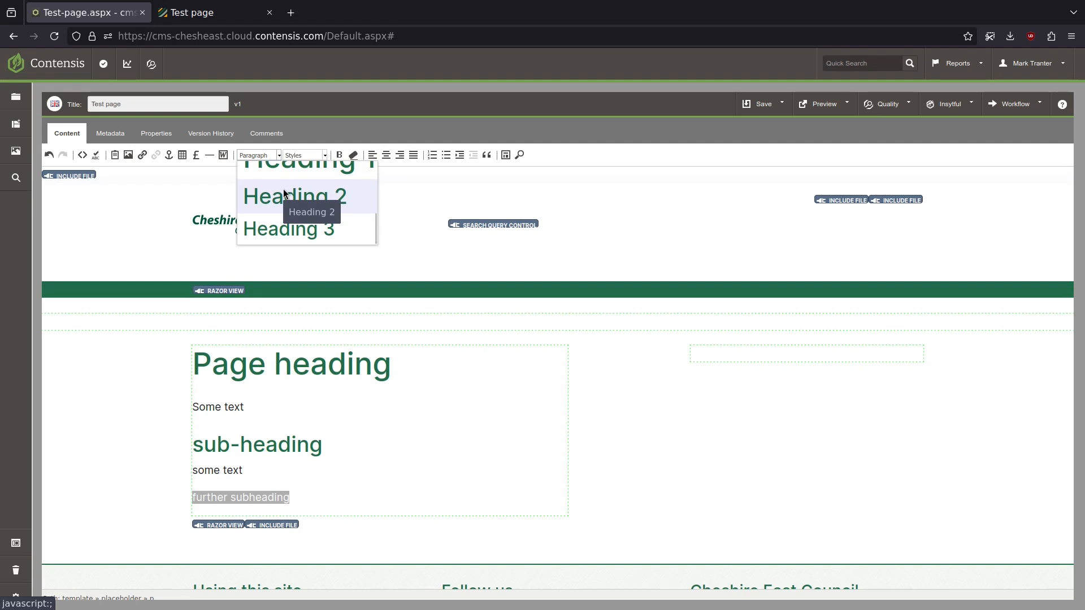
click(292, 229)
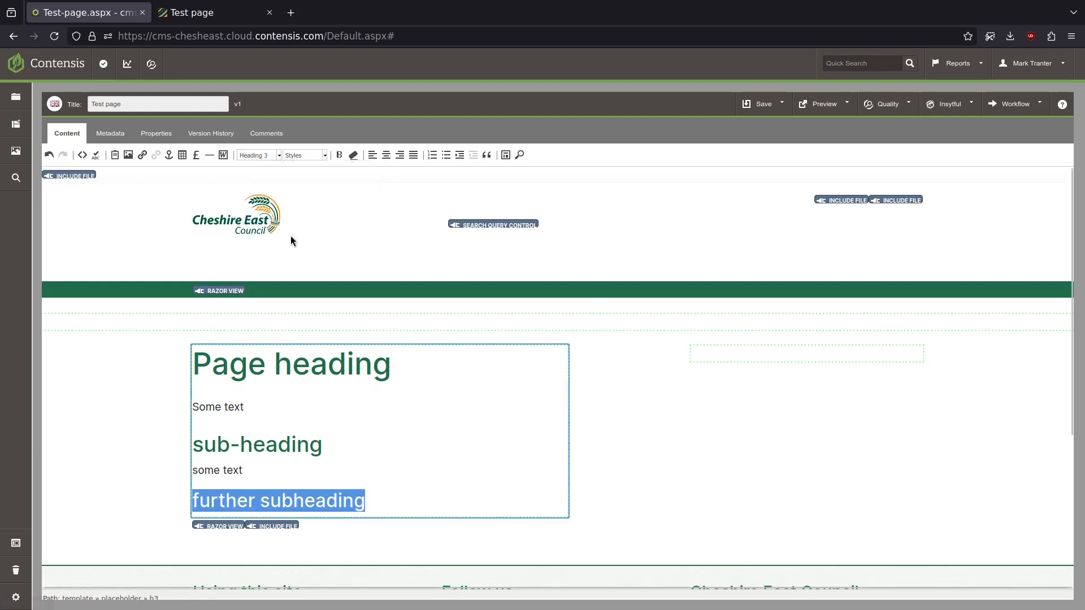
click(207, 13)
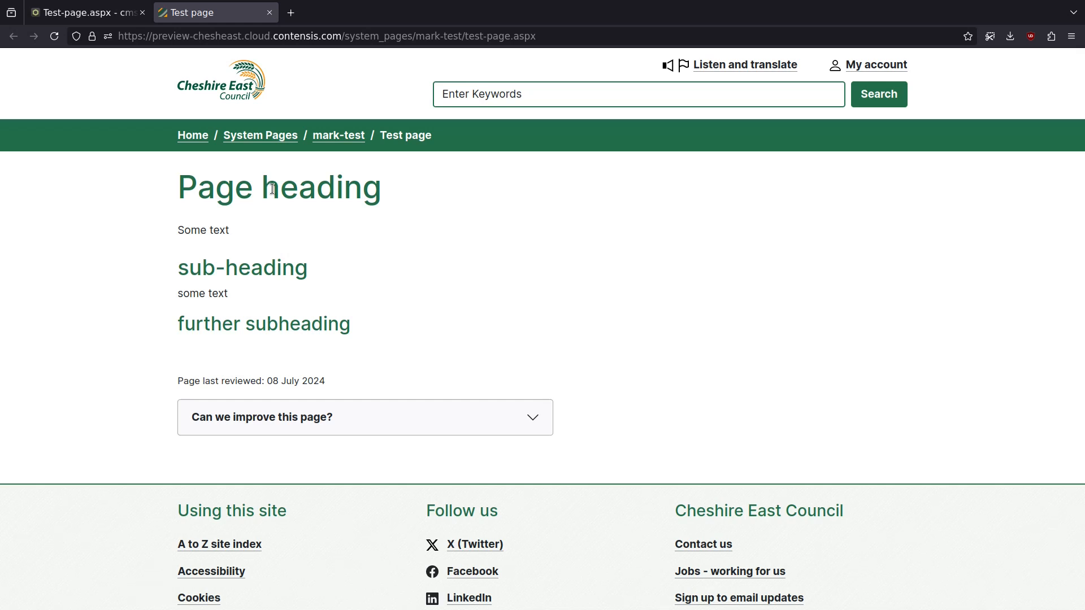
key(ctrl+w)
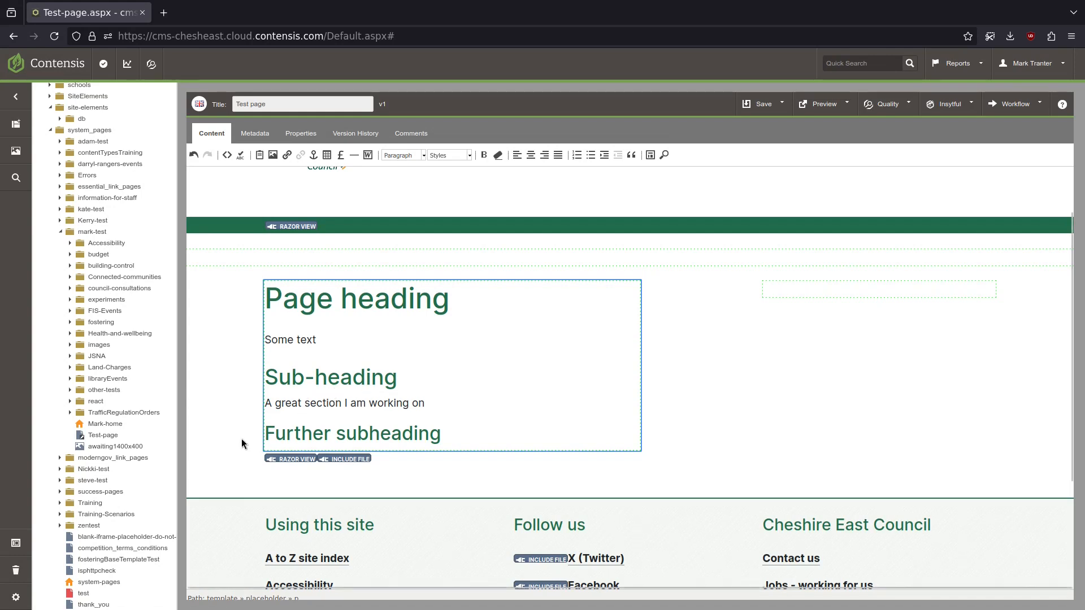
right_click(115, 428)
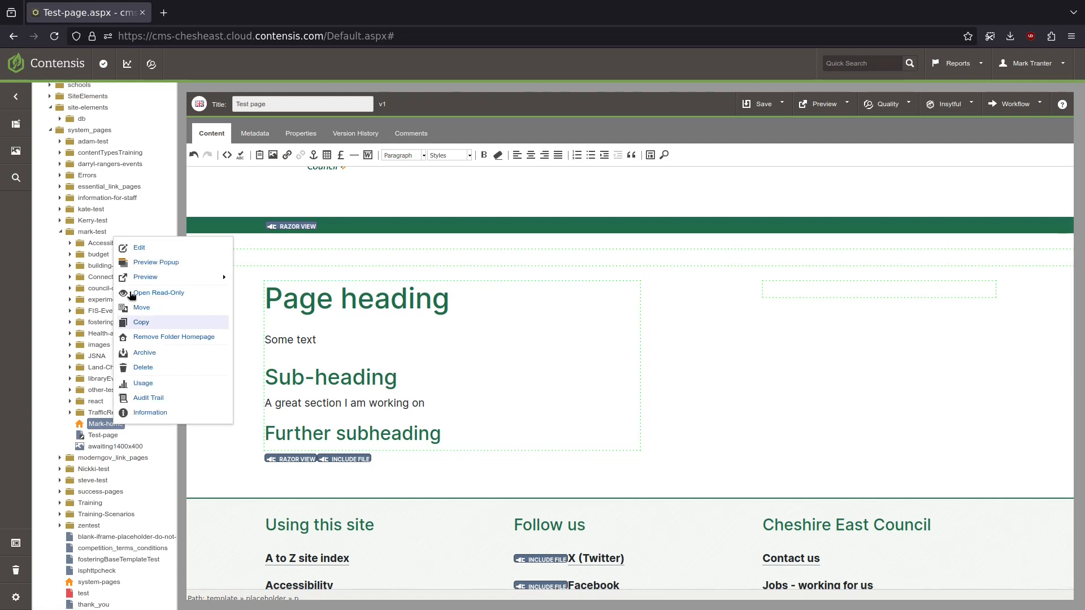
click(139, 247)
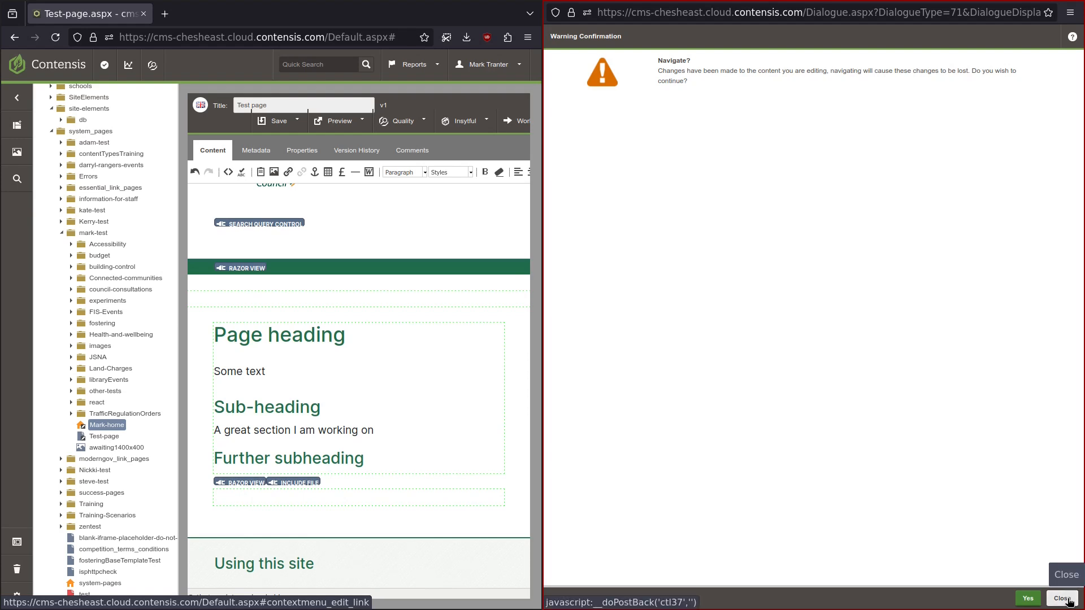
click(1065, 599)
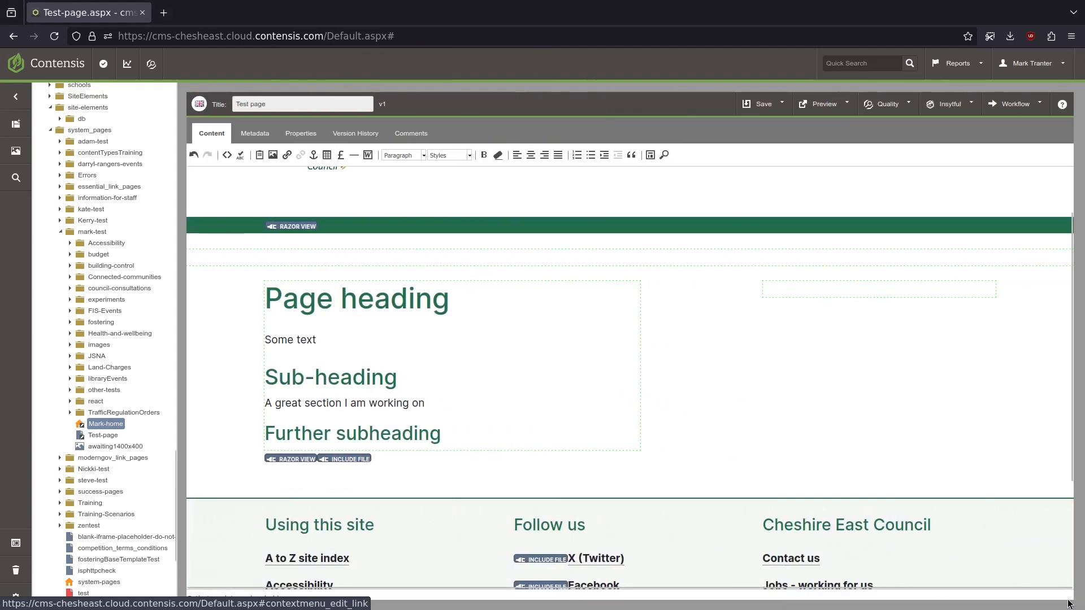
Save the Test page and open the folder homepage Mark-home for editing.
click(765, 104)
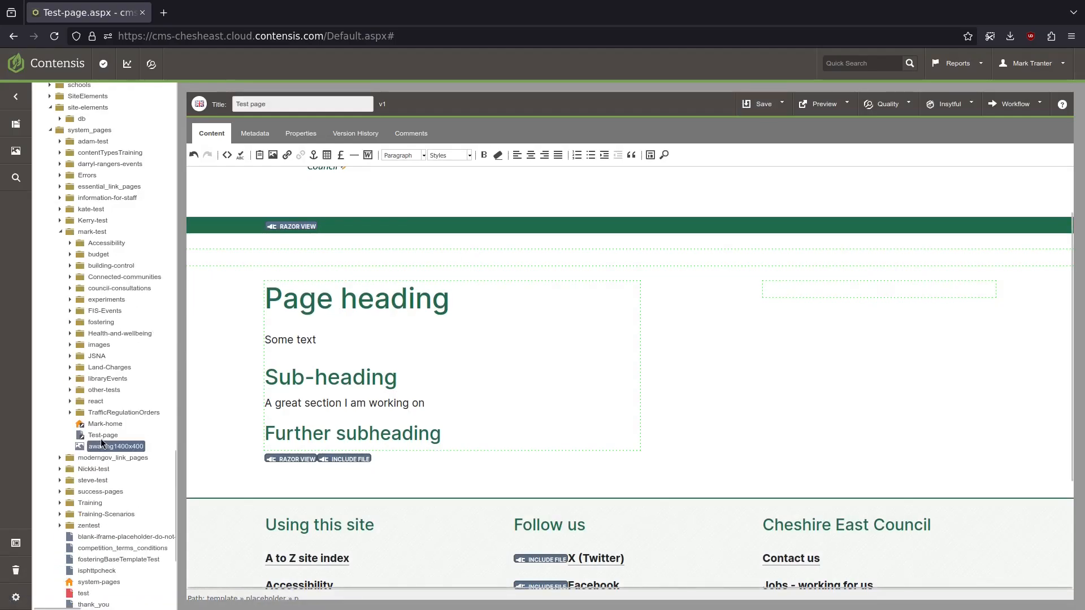
right_click(109, 423)
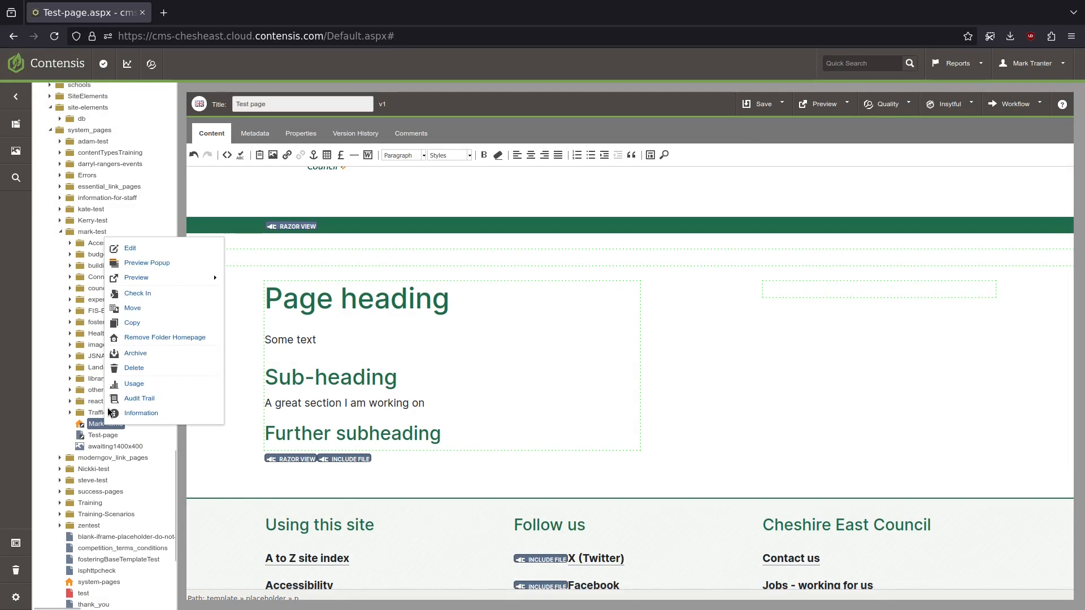
click(129, 248)
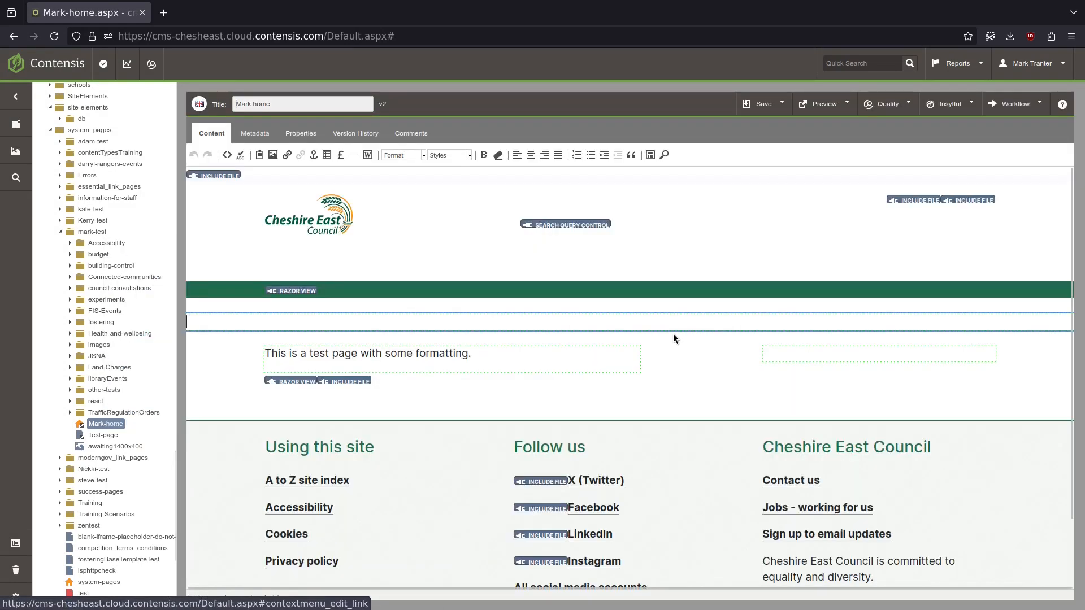
scroll(479, 332, down, 2)
scroll(480, 332, down, 2)
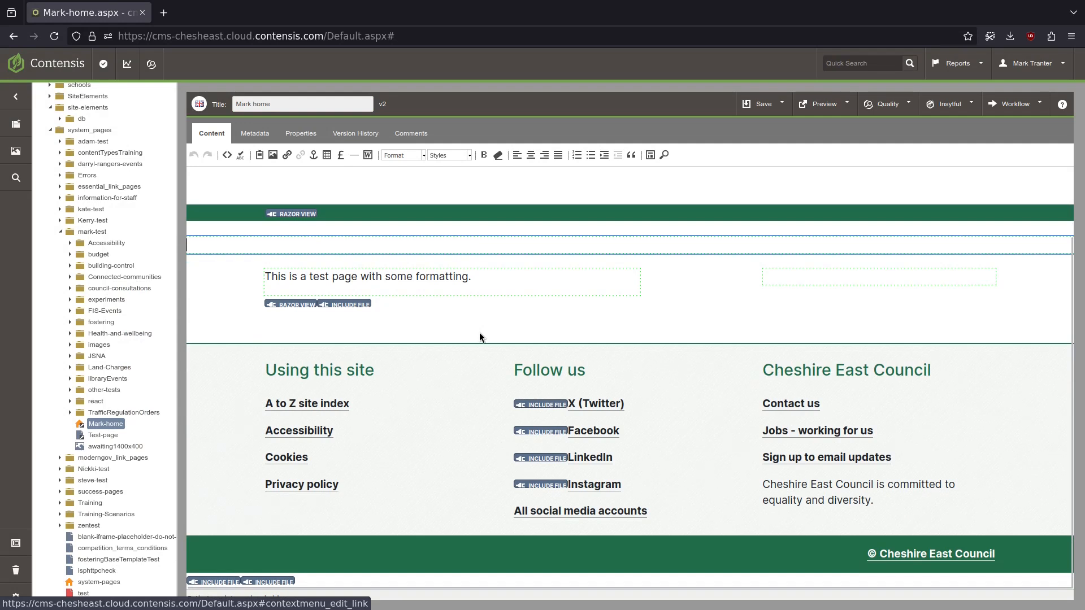